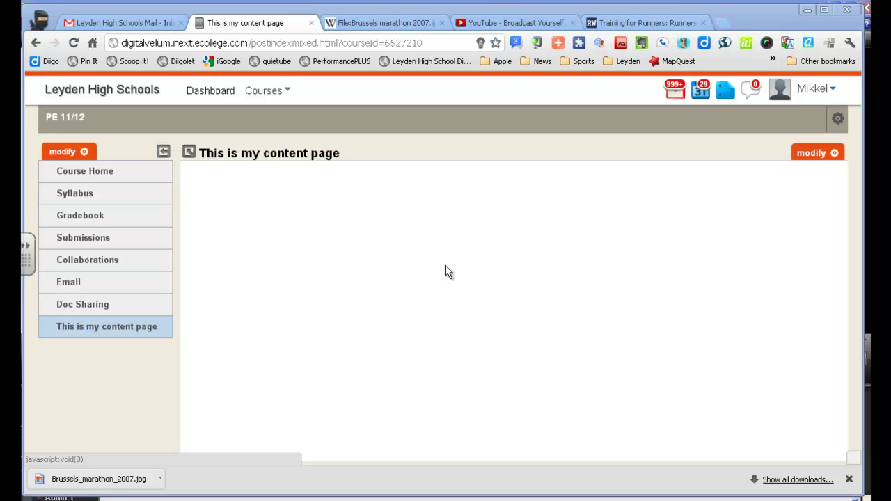
# Open "This is my content page" for editing and enter the text "Here is my link." in its body
pyautogui.click(154, 332)
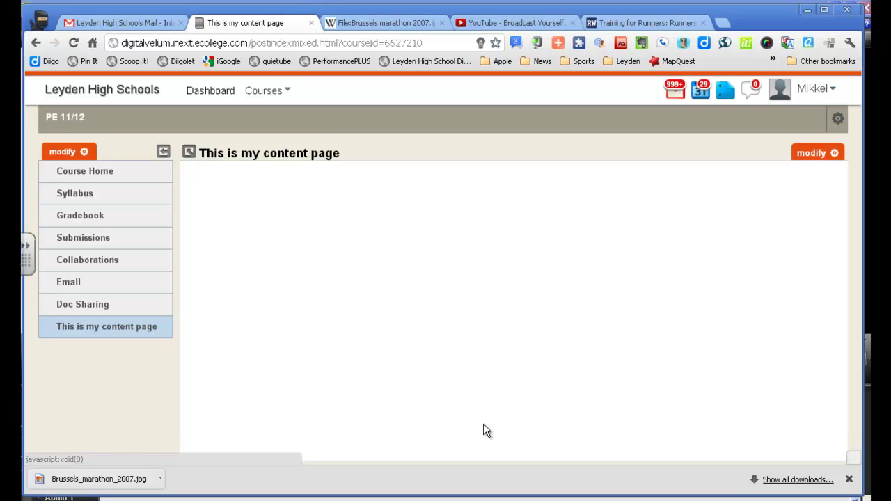
pyautogui.click(813, 157)
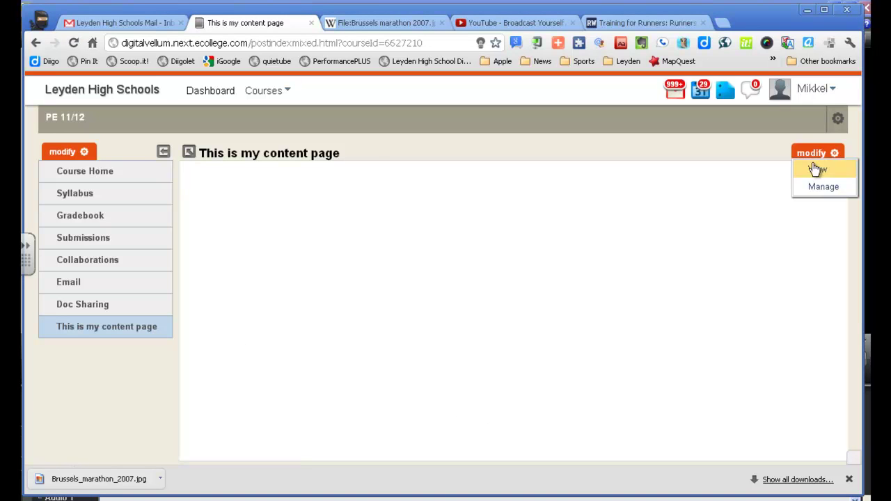
pyautogui.click(815, 189)
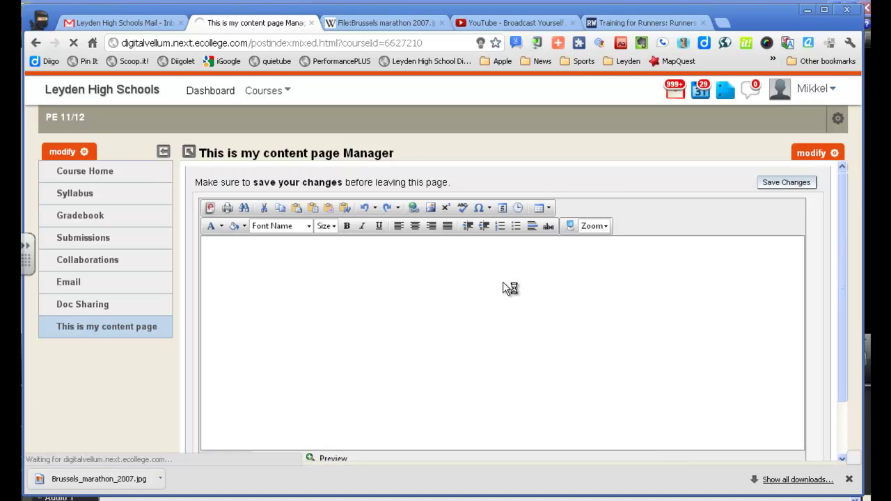
pyautogui.click(259, 249)
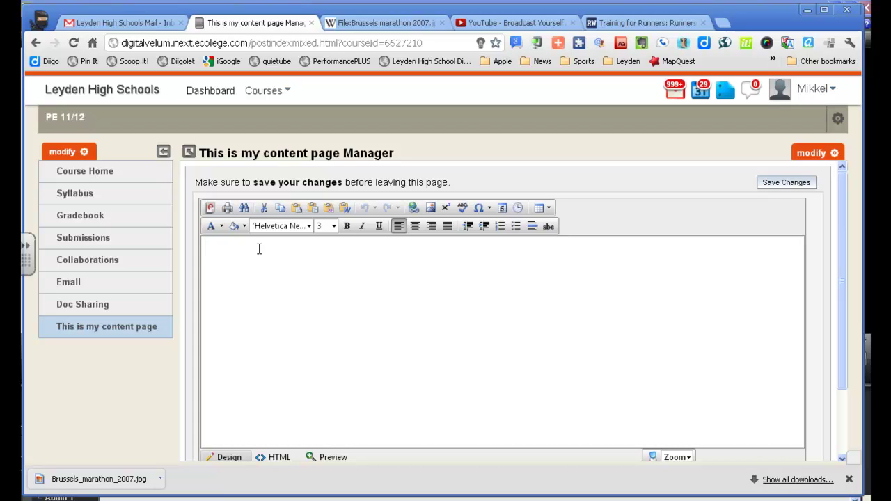
pyautogui.write('Here is my link.')
# Start adding a website link in place of the words "Here is my link"
pyautogui.moveTo(273, 245); pyautogui.dragTo(205, 244)
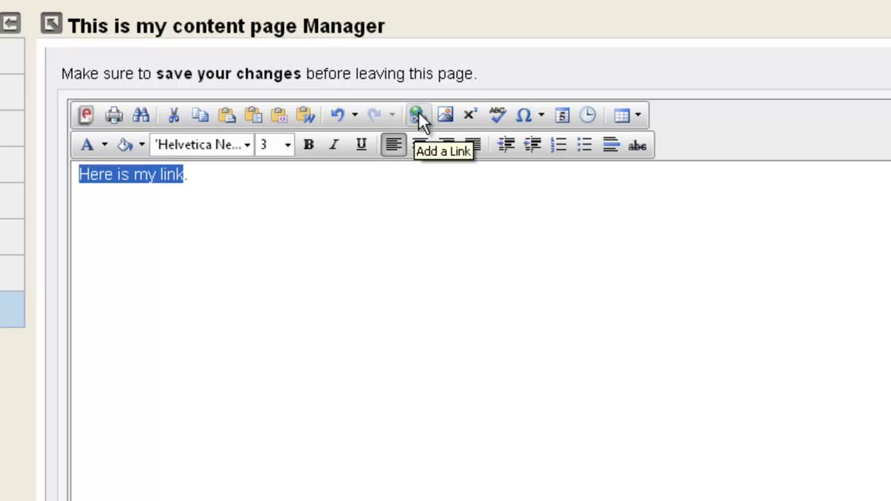
pyautogui.click(418, 115)
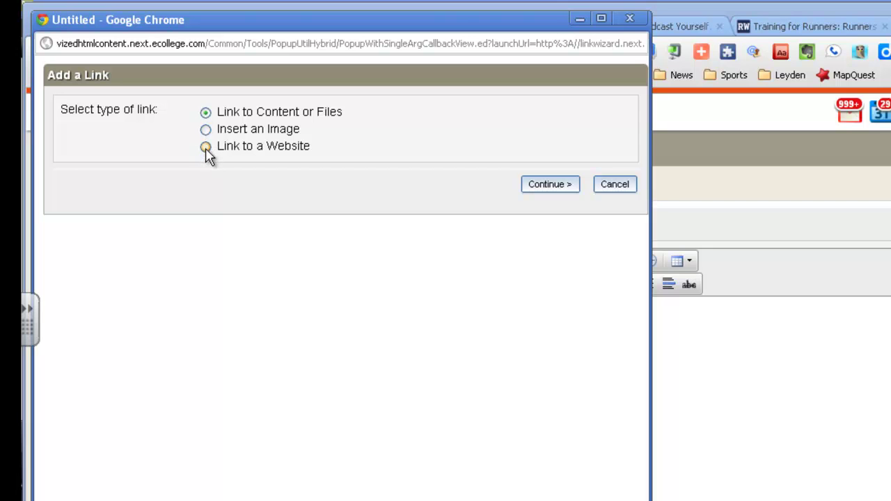
pyautogui.click(207, 152)
pyautogui.click(547, 184)
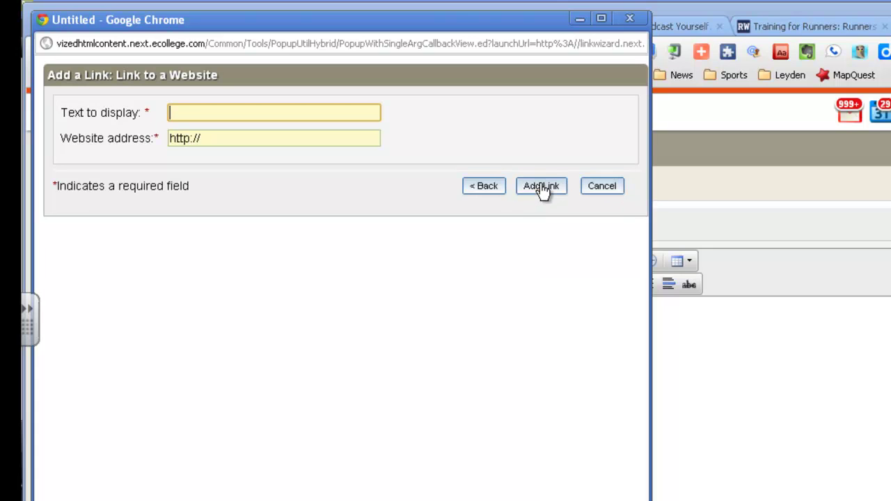
# Set the link's display text to "Runner's World"
pyautogui.click(236, 137)
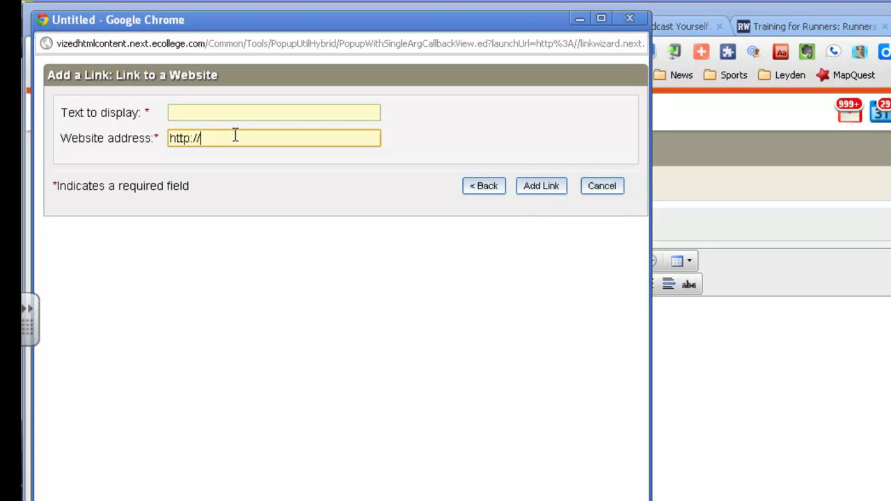
pyautogui.click(236, 114)
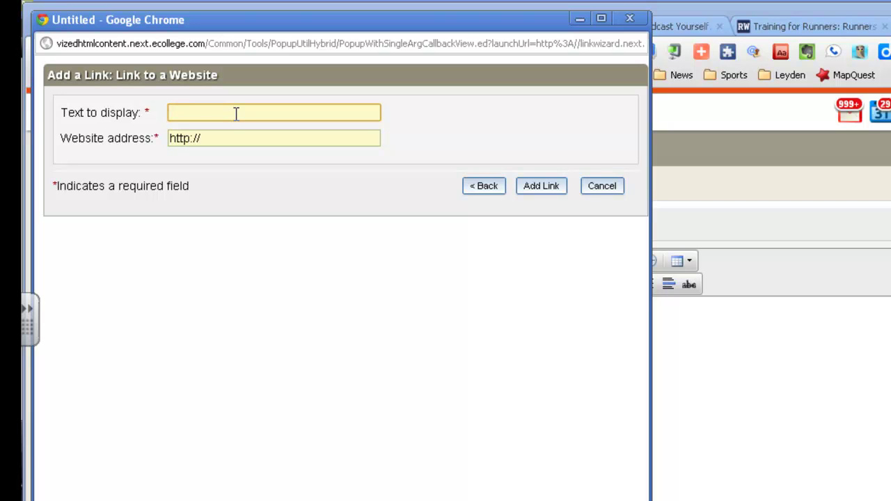
pyautogui.write('H')
pyautogui.press('BackSpace')
pyautogui.write("Runner's ")
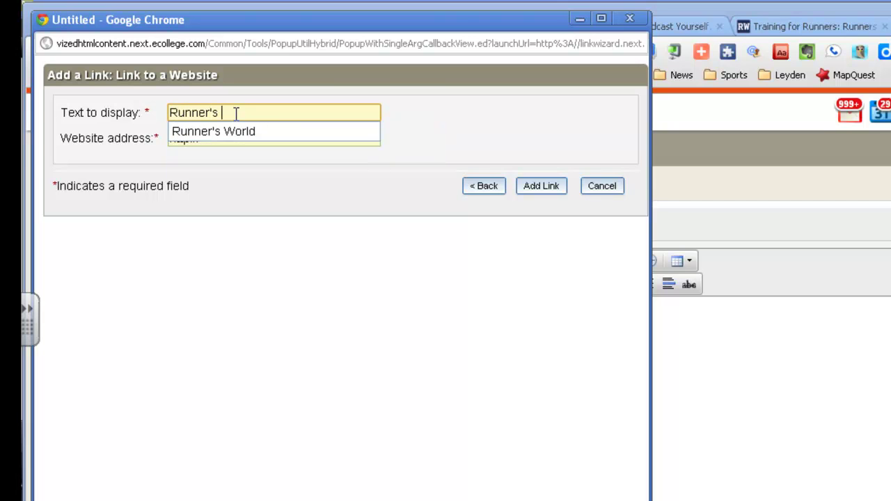
pyautogui.write('World')
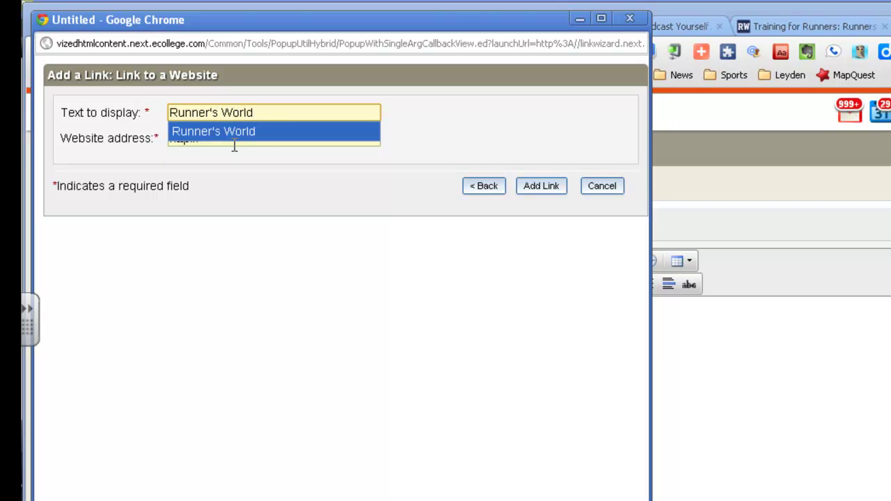
pyautogui.click(234, 135)
pyautogui.click(258, 117)
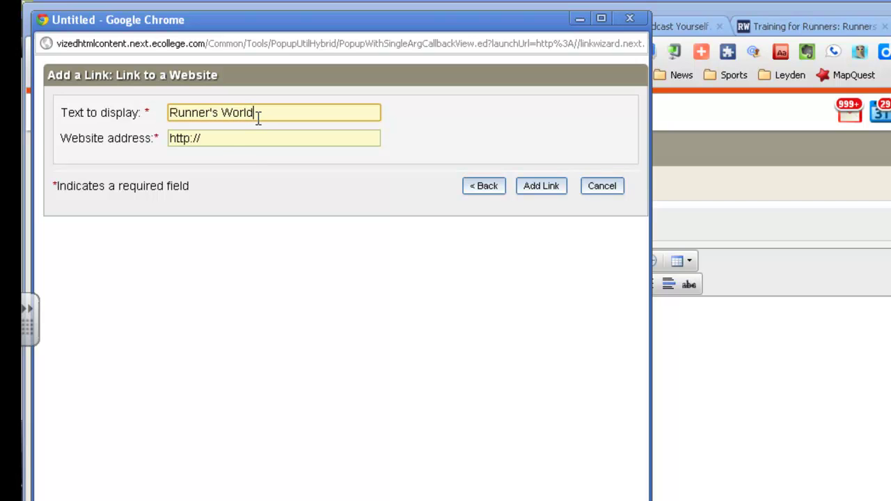
pyautogui.click(218, 142)
pyautogui.moveTo(218, 143); pyautogui.dragTo(132, 135)
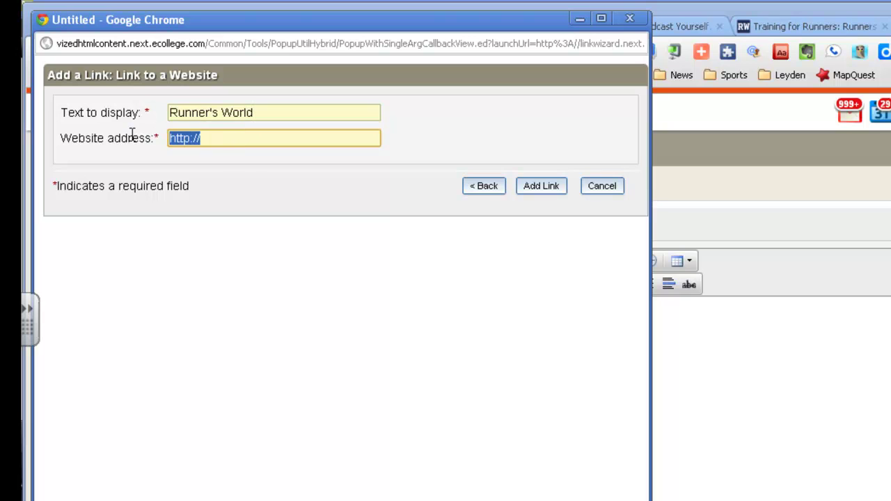
pyautogui.rightClick(218, 144)
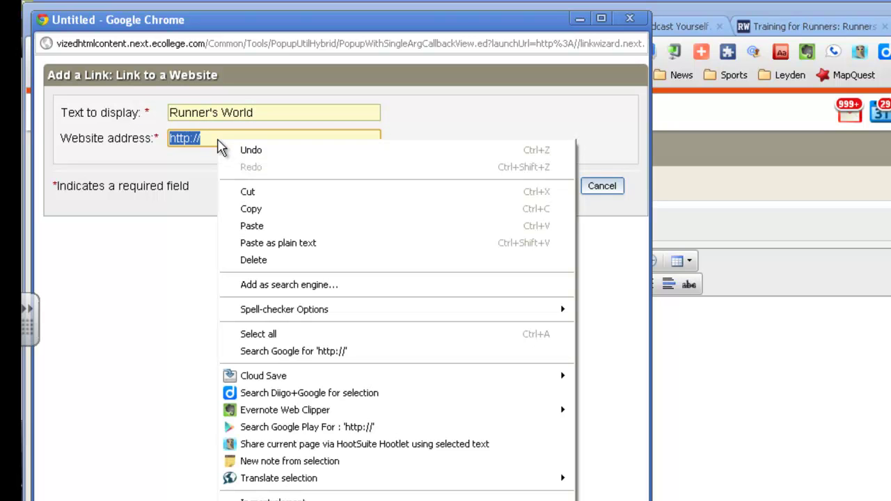
pyautogui.click(245, 226)
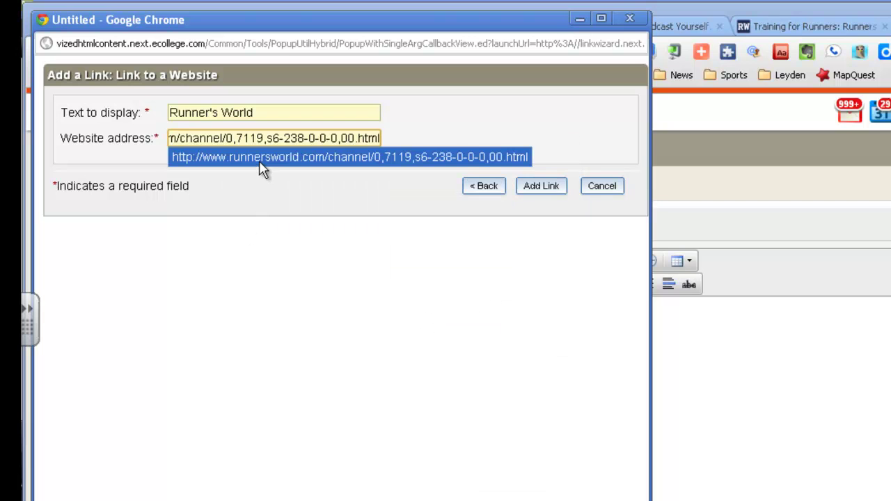
pyautogui.click(301, 186)
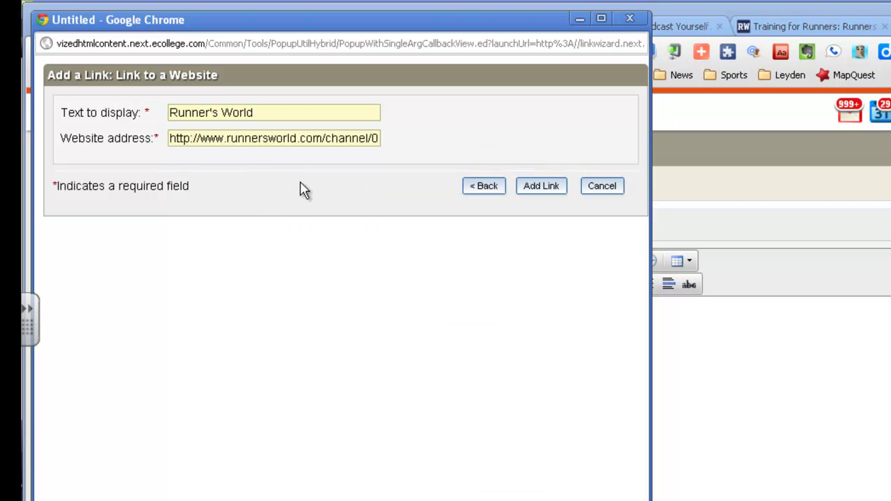
pyautogui.click(537, 188)
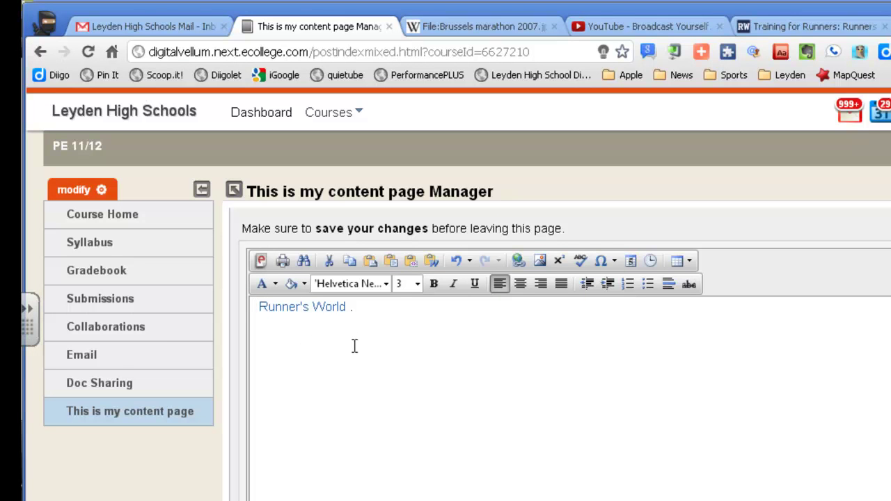
pyautogui.click(520, 263)
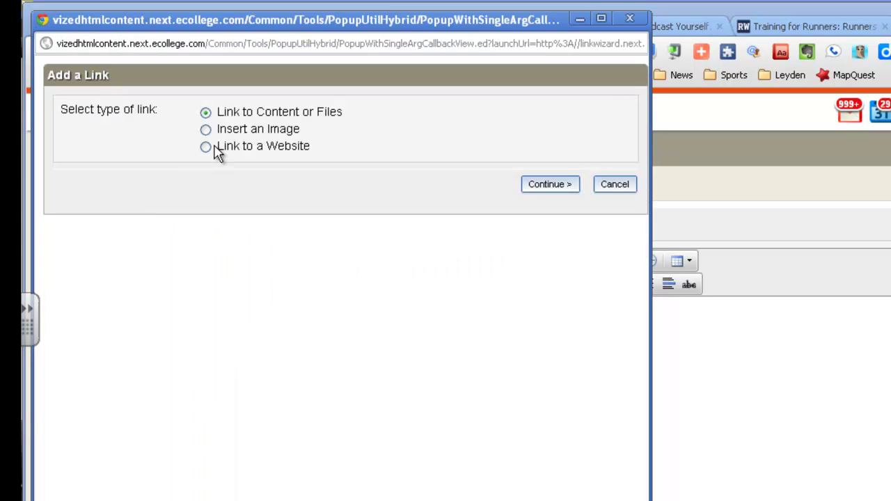
pyautogui.click(213, 152)
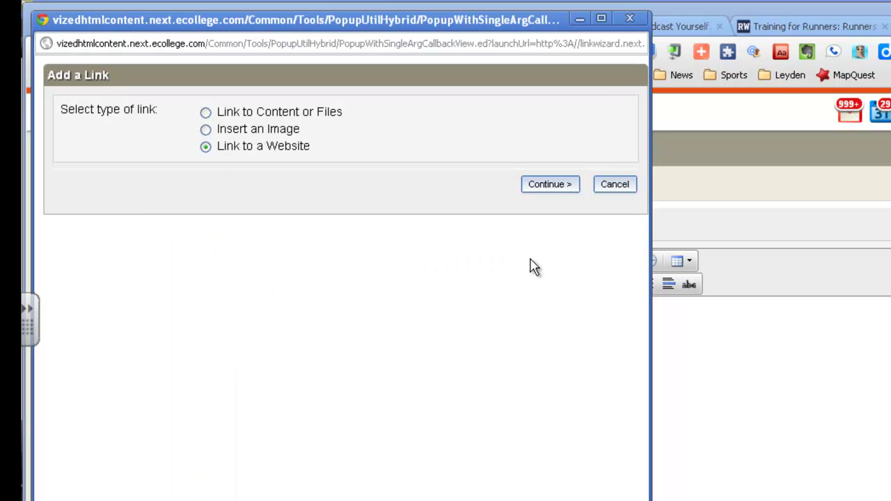
pyautogui.click(550, 184)
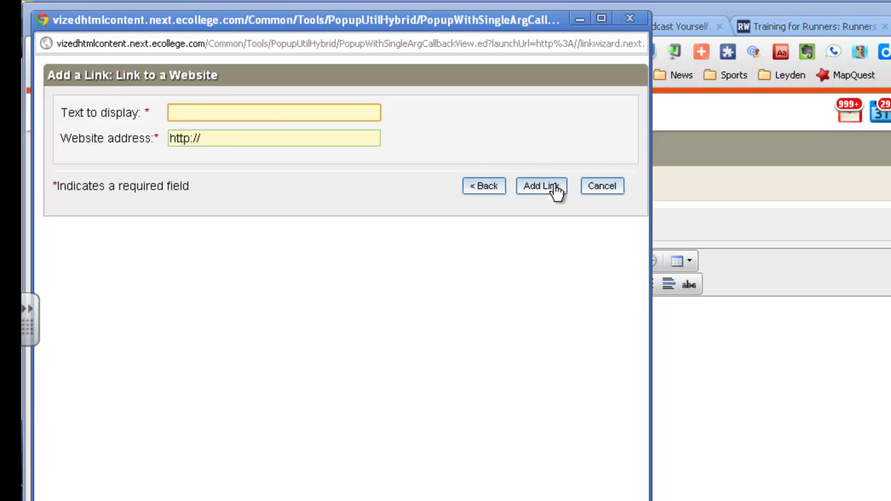
pyautogui.click(600, 188)
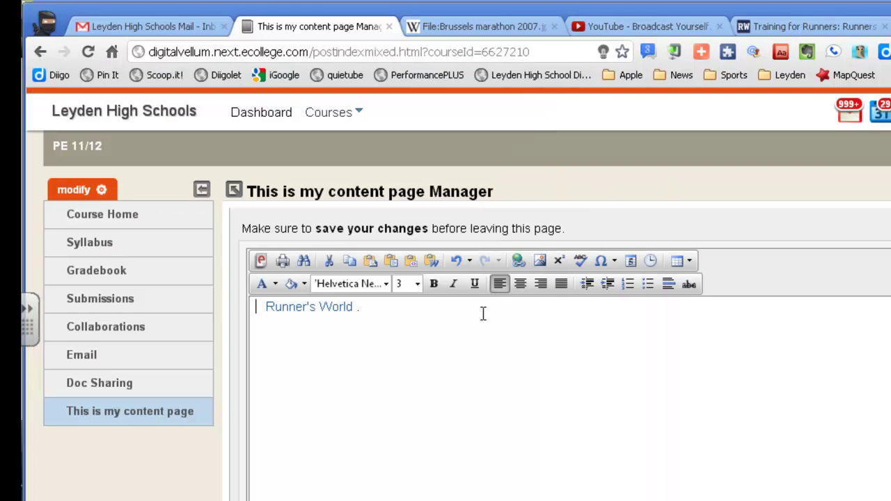
# Start a new line after the Runner's World link, and view the image upload form without inserting anything
pyautogui.click(385, 315)
pyautogui.press('Return')
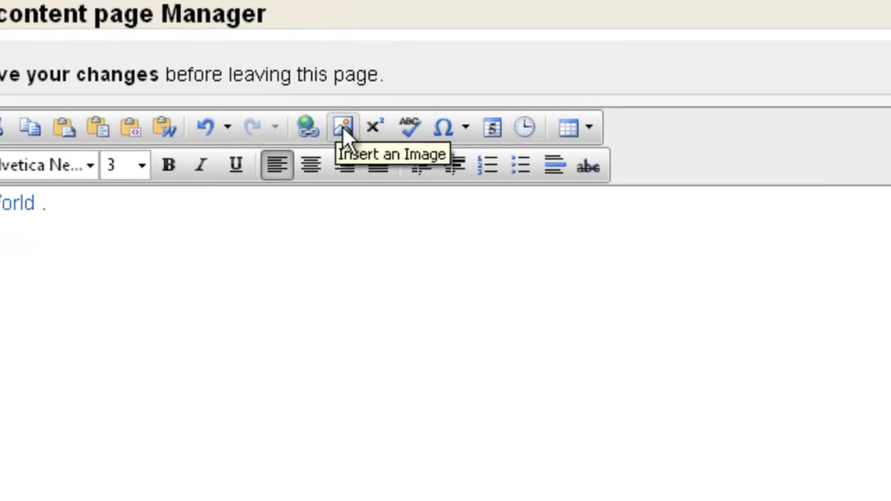
pyautogui.click(342, 126)
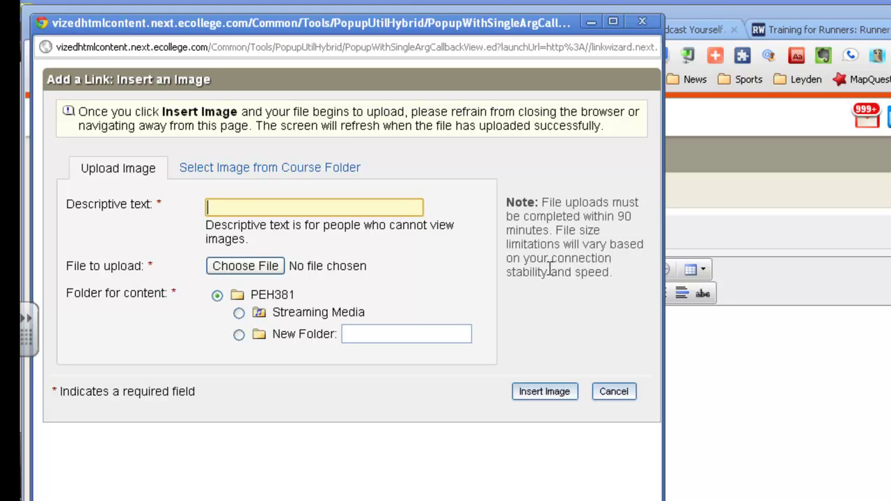
pyautogui.click(620, 394)
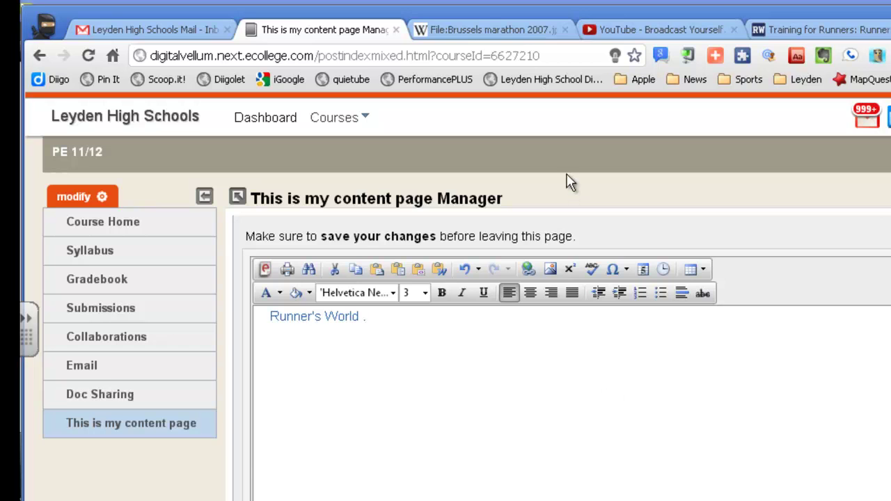
# Save the Brussels marathon 2007 picture from its Wikipedia page to the Desktop as a JPEG named "Running"
pyautogui.click(511, 37)
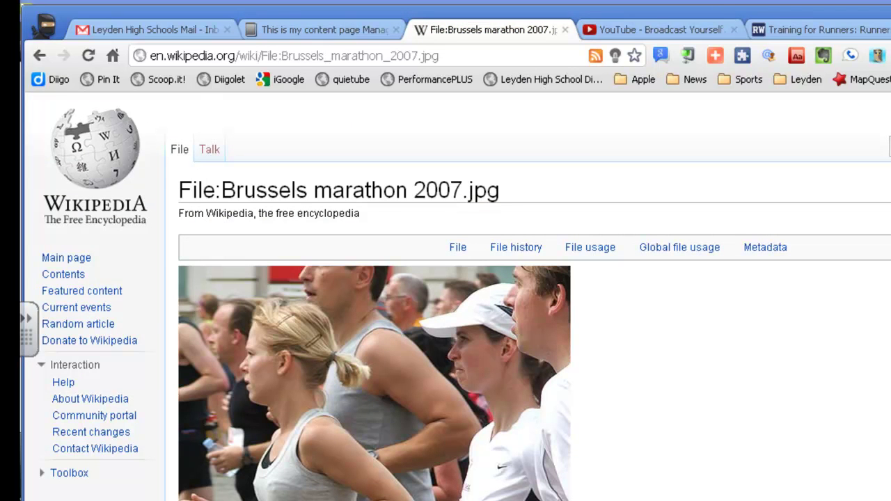
pyautogui.scroll(-3, 464, 296)
pyautogui.scroll(3, 463, 296)
pyautogui.rightClick(417, 366)
pyautogui.click(495, 158)
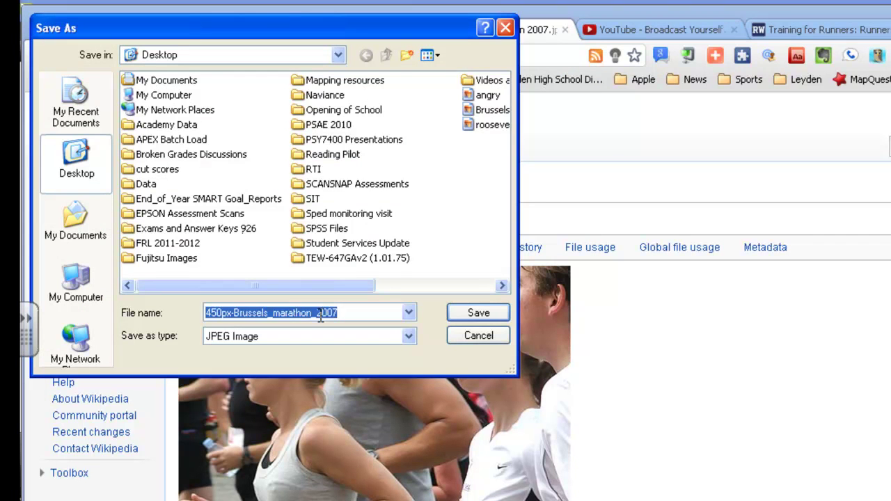
pyautogui.write('Running')
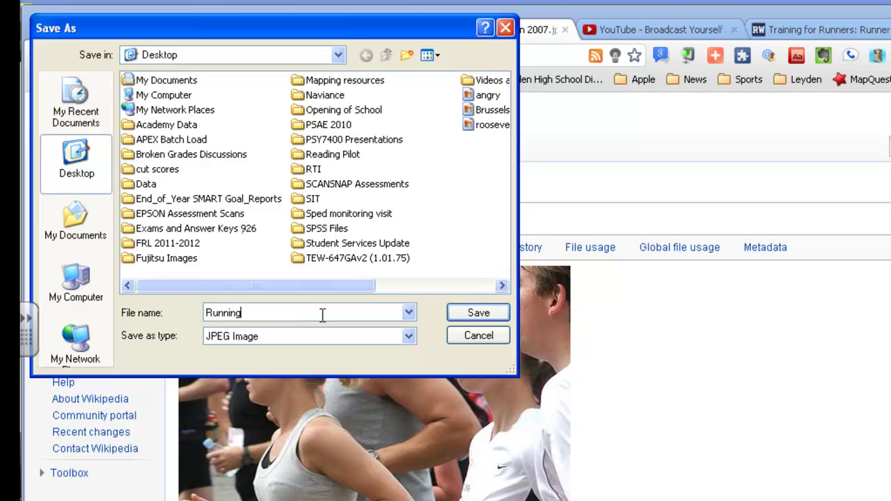
pyautogui.click(474, 315)
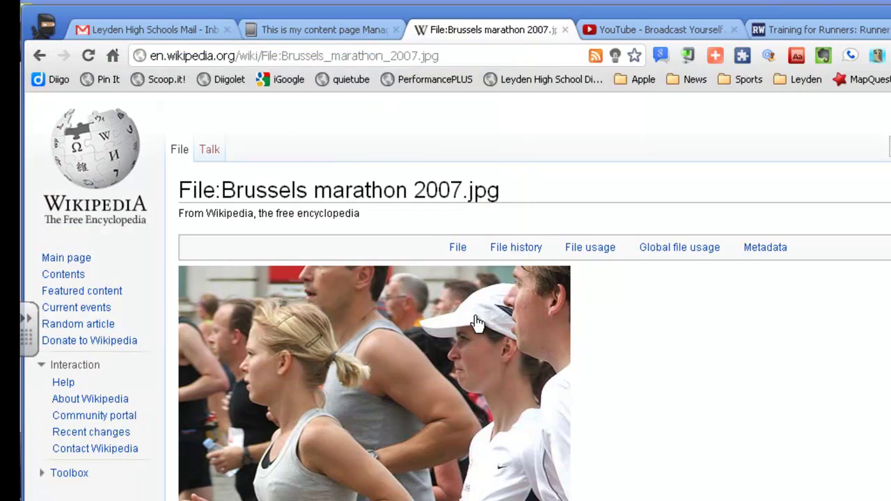
# Return to the content page editor, start inserting an image, and set its descriptive text to "Runners"
pyautogui.click(327, 30)
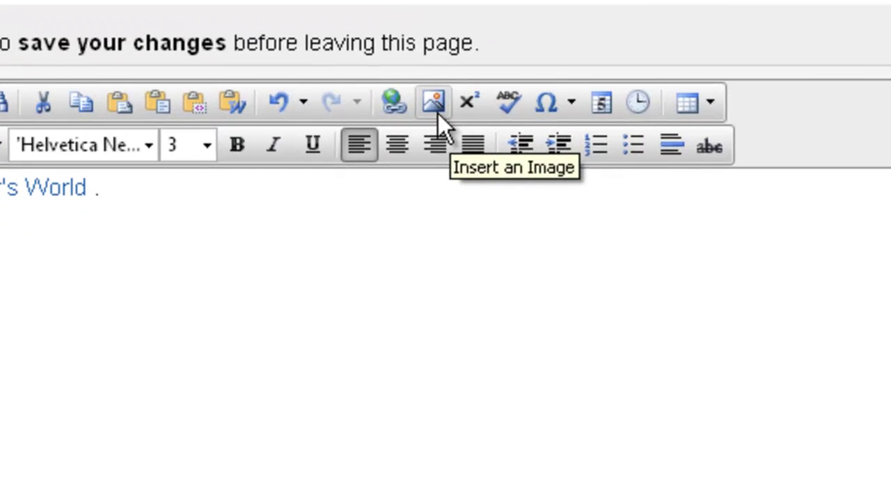
pyautogui.click(434, 103)
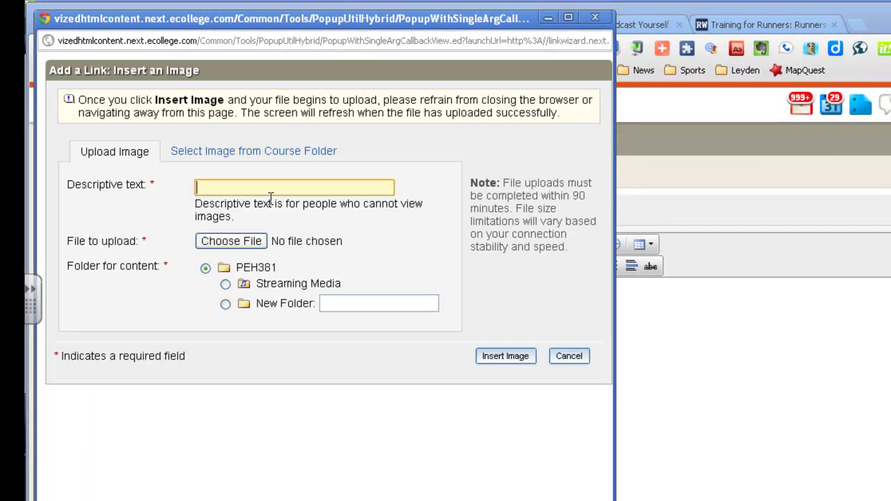
pyautogui.click(269, 188)
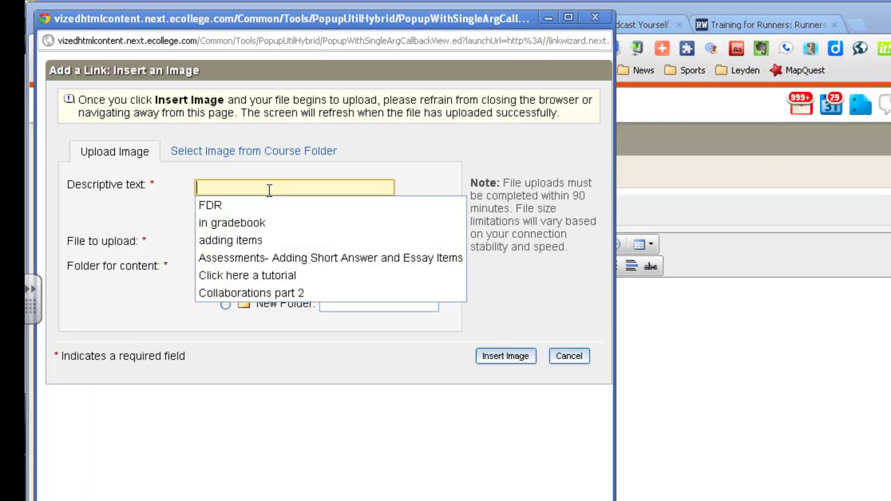
pyautogui.click(229, 205)
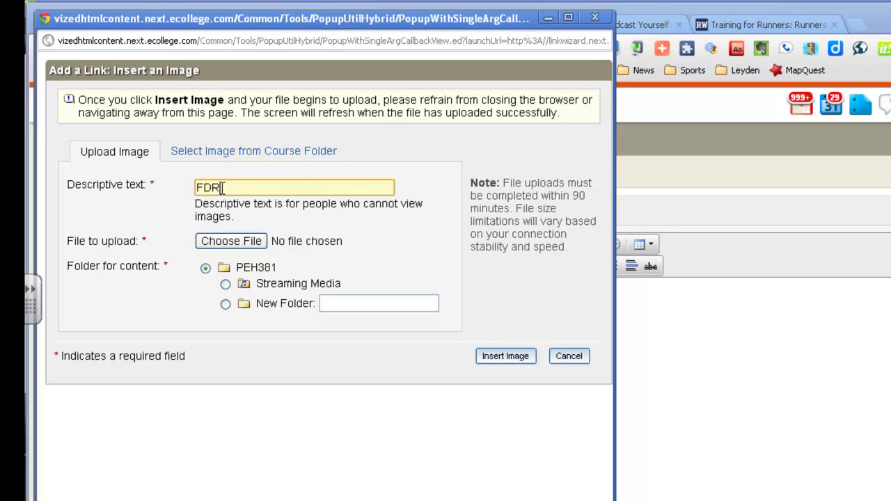
pyautogui.moveTo(217, 187); pyautogui.dragTo(190, 196)
pyautogui.press('BackSpace')
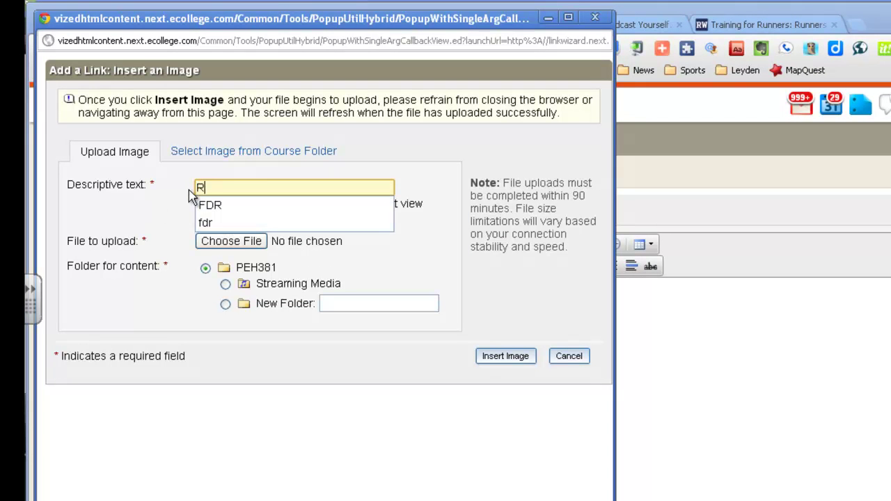
pyautogui.press('Delete')
pyautogui.write('Runners')
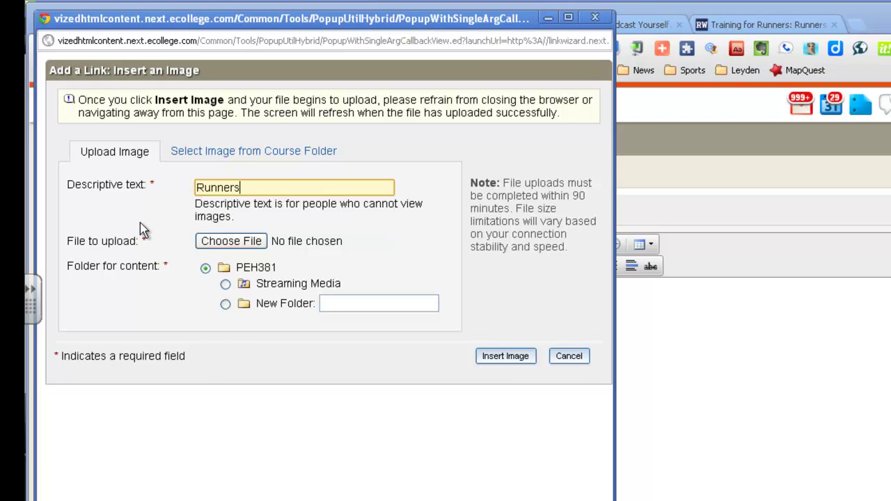
# Choose Running.jpg from the Desktop, insert it as the image with PEH381 as its folder, and save the page changes
pyautogui.click(212, 245)
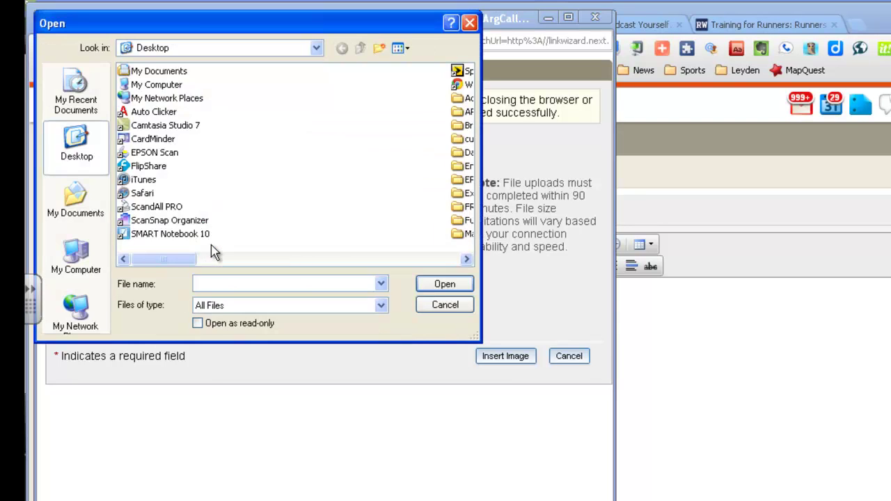
pyautogui.moveTo(189, 259); pyautogui.dragTo(441, 287)
pyautogui.doubleClick(150, 139)
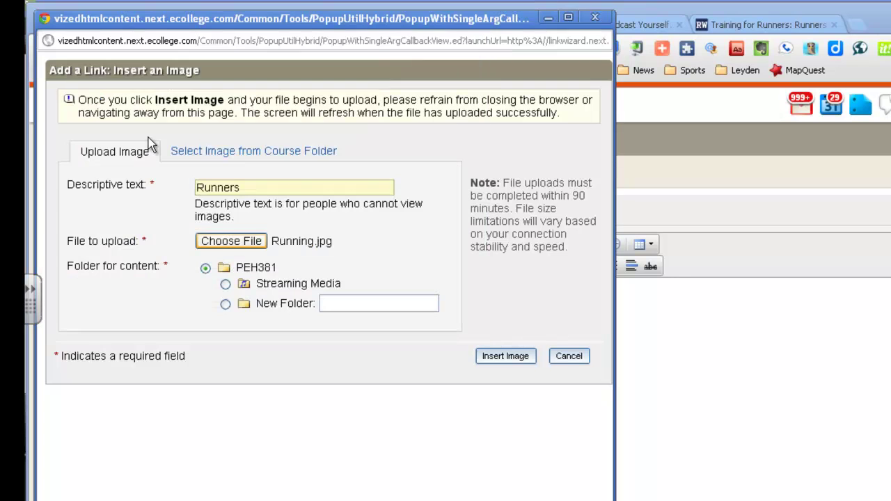
pyautogui.click(506, 357)
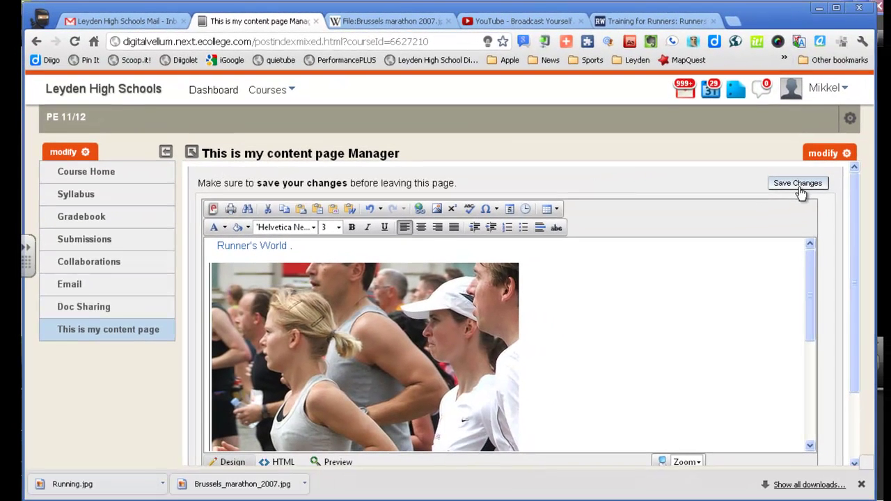
pyautogui.click(800, 188)
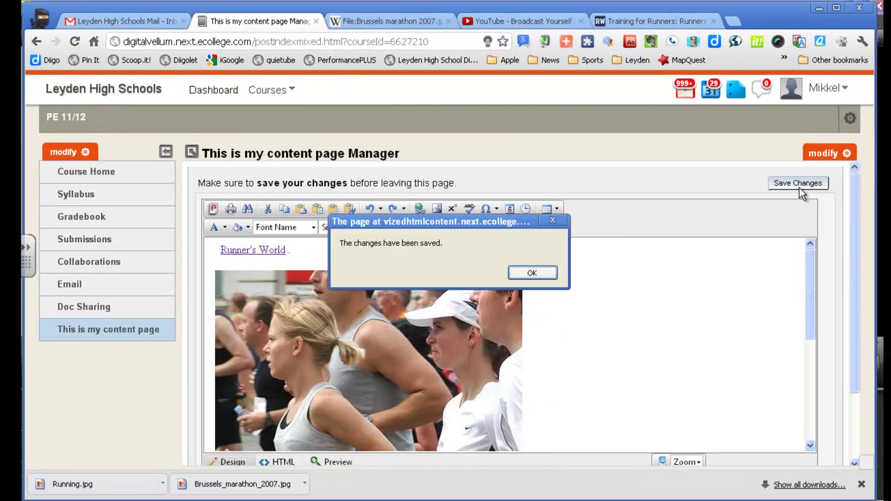
pyautogui.click(532, 273)
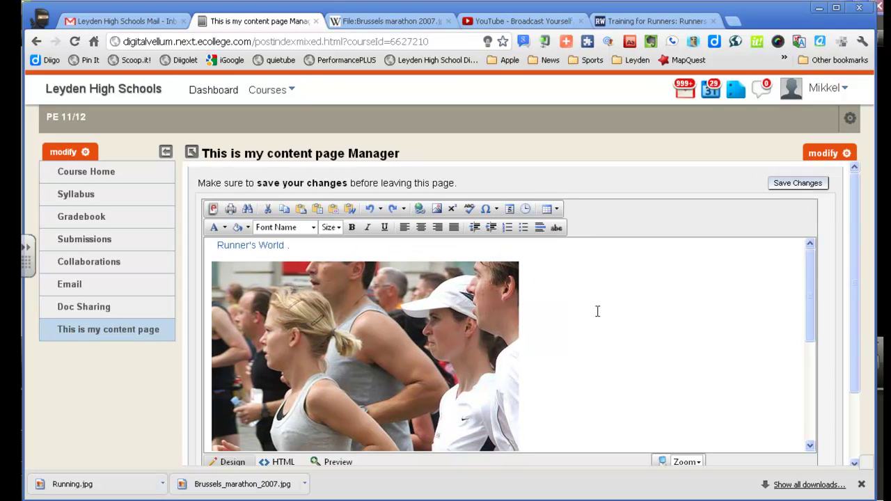
# Check the inserted runners image in the editor, and switch the content page from editing to its View mode
pyautogui.click(451, 306)
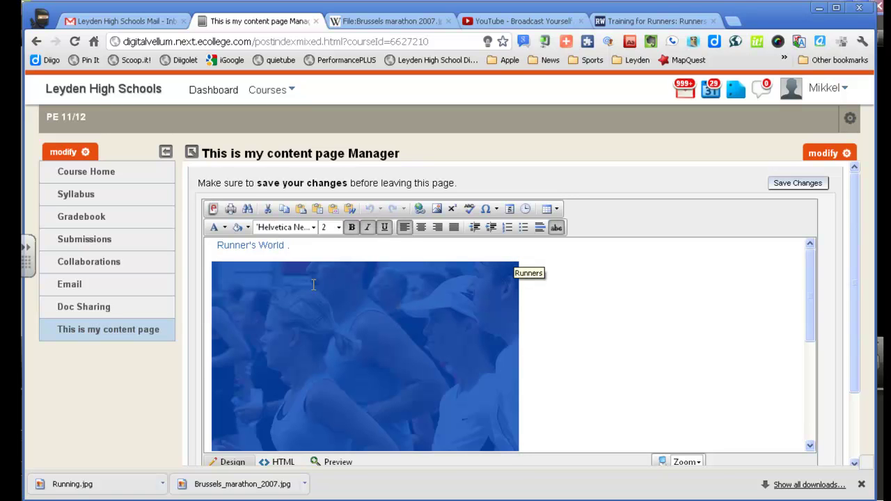
pyautogui.click(597, 374)
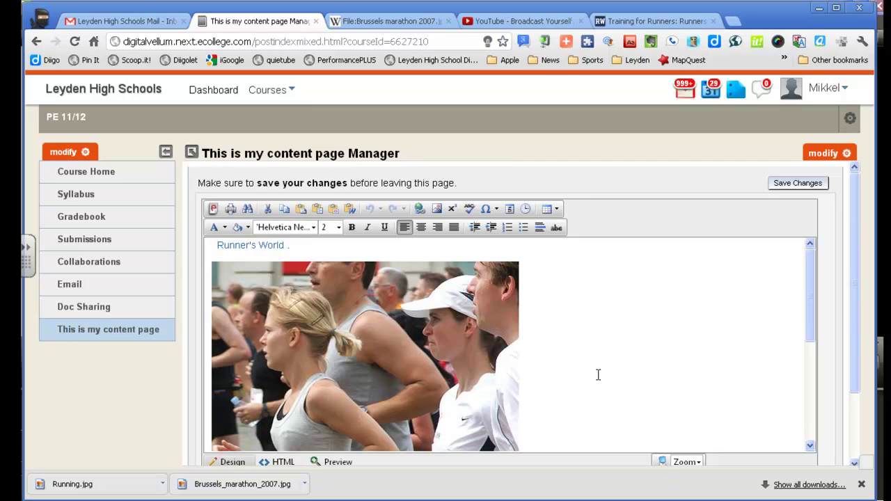
pyautogui.click(830, 158)
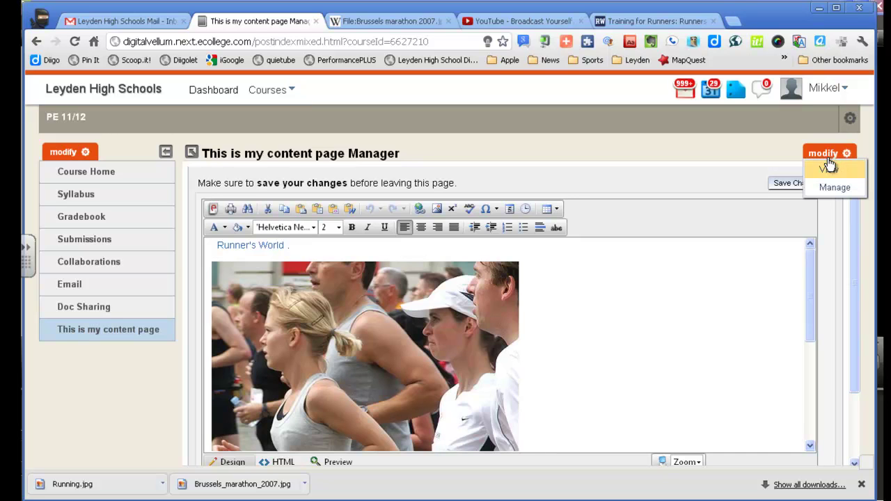
pyautogui.click(833, 181)
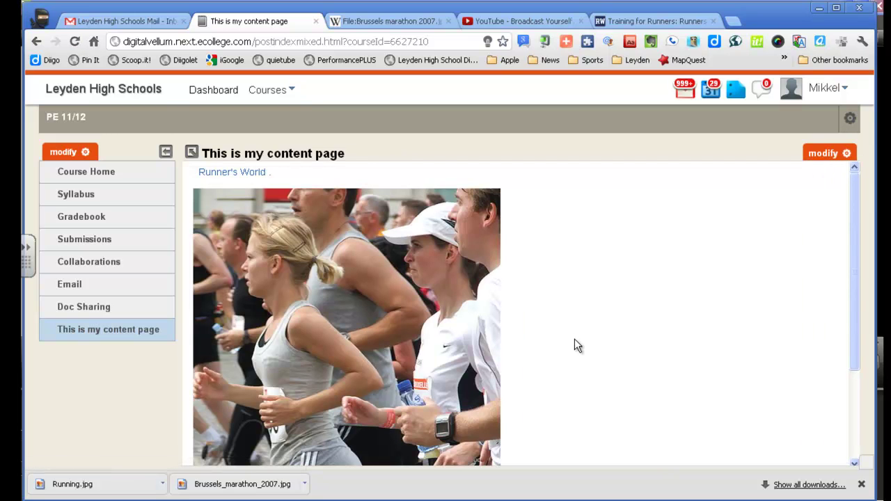